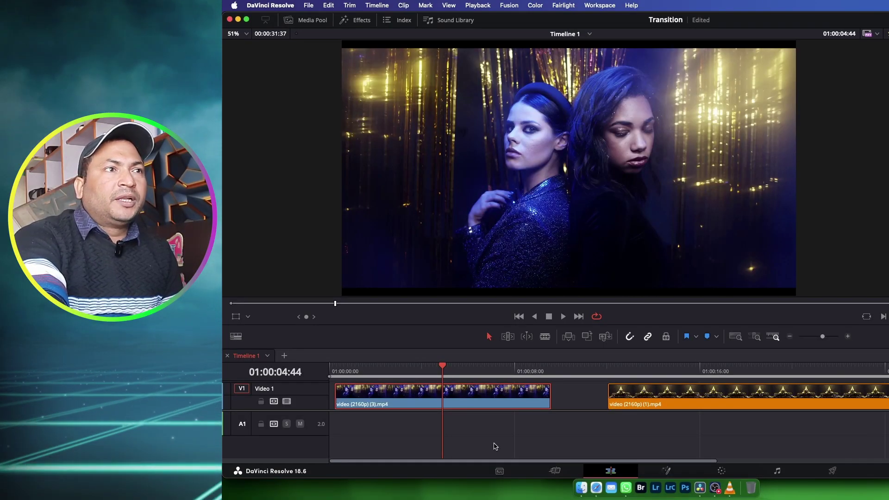
Search the Effects library for 'LIGHT' and drop Light Rays onto the party clip on V1
{"action": "mouse_move", "coordinate": [431, 406]}
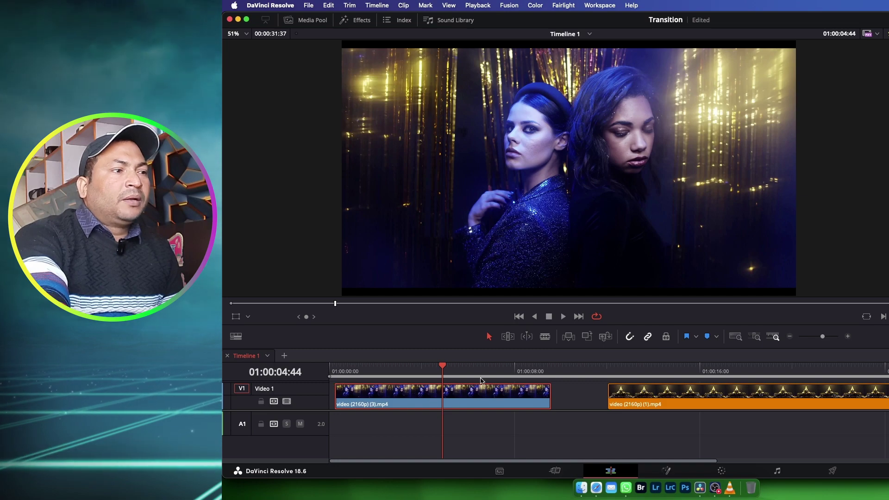
{"action": "left_click", "coordinate": [402, 372]}
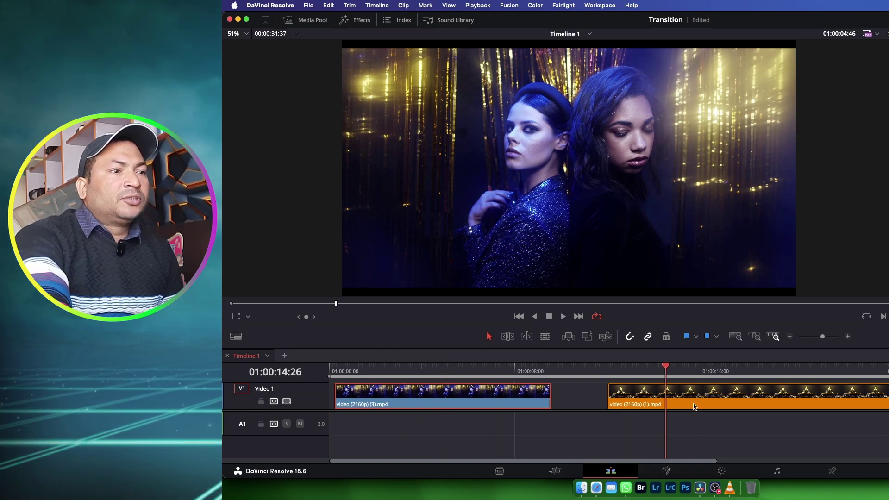
{"action": "left_click_drag", "start_coordinate": [402, 373], "coordinate": [725, 371]}
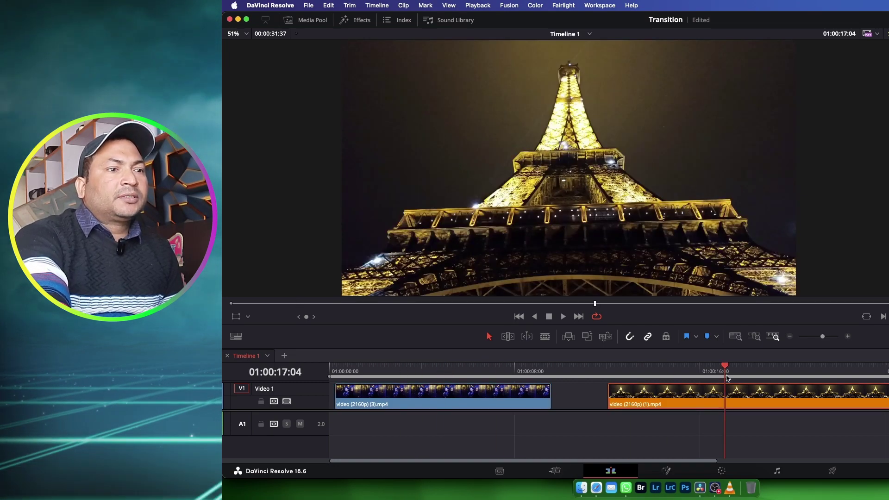
{"action": "left_click", "coordinate": [457, 370]}
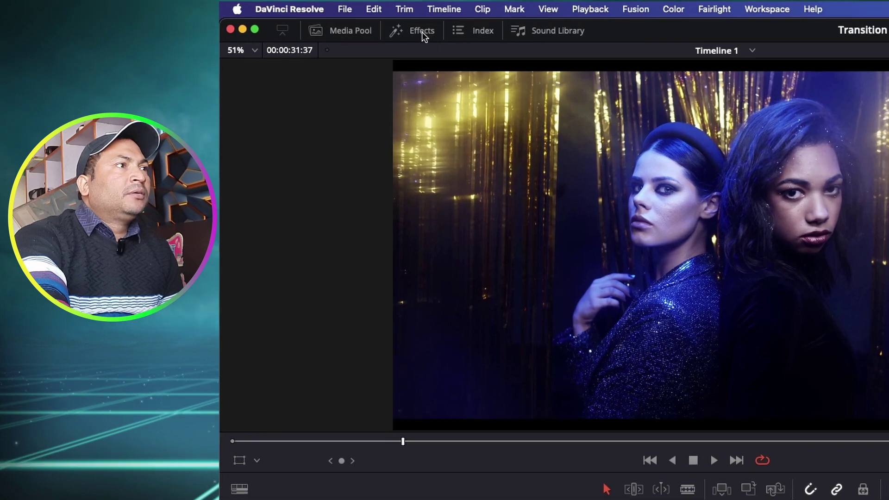
{"action": "left_click", "coordinate": [409, 32]}
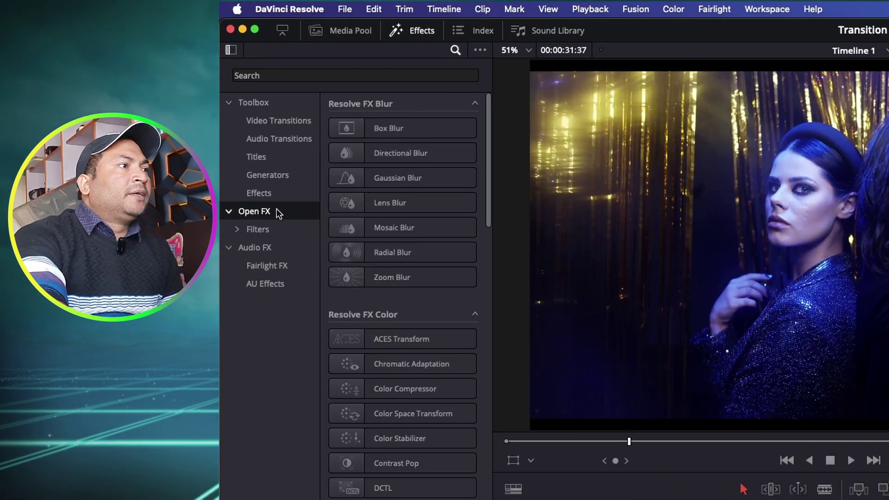
{"action": "left_click", "coordinate": [338, 77]}
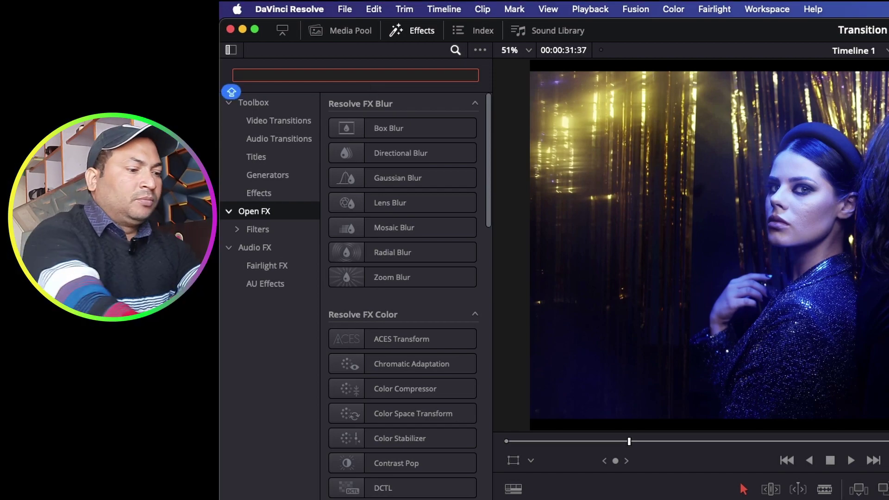
{"action": "type", "text": "LIGHT"}
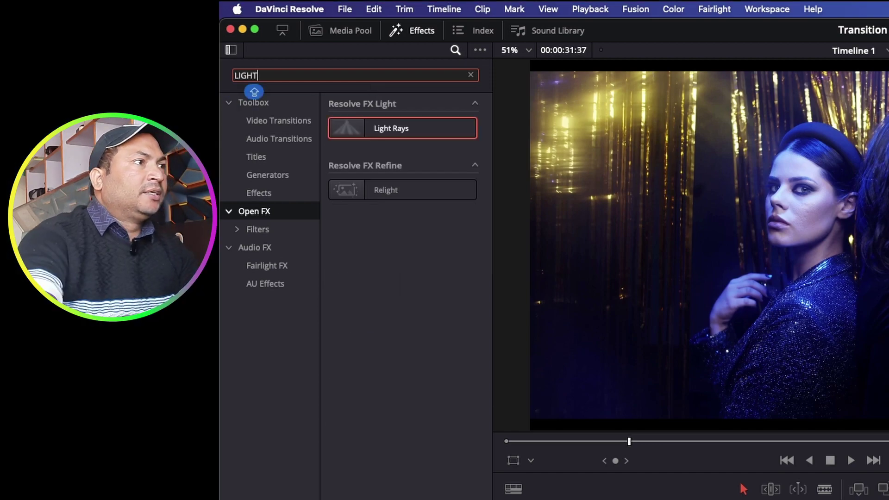
{"action": "left_click_drag", "start_coordinate": [401, 139], "coordinate": [368, 398]}
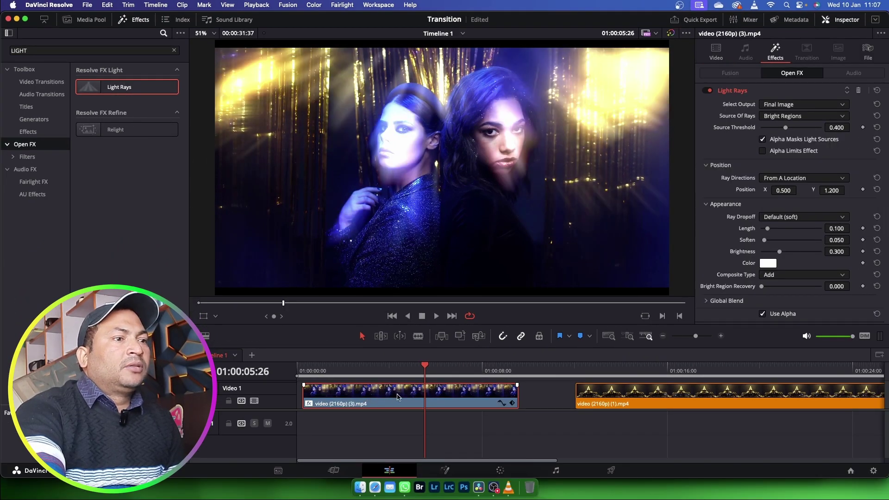
Close the Effects library and switch Light Rays off and back on to compare, leaving it enabled
{"action": "left_click_drag", "start_coordinate": [422, 371], "coordinate": [364, 377]}
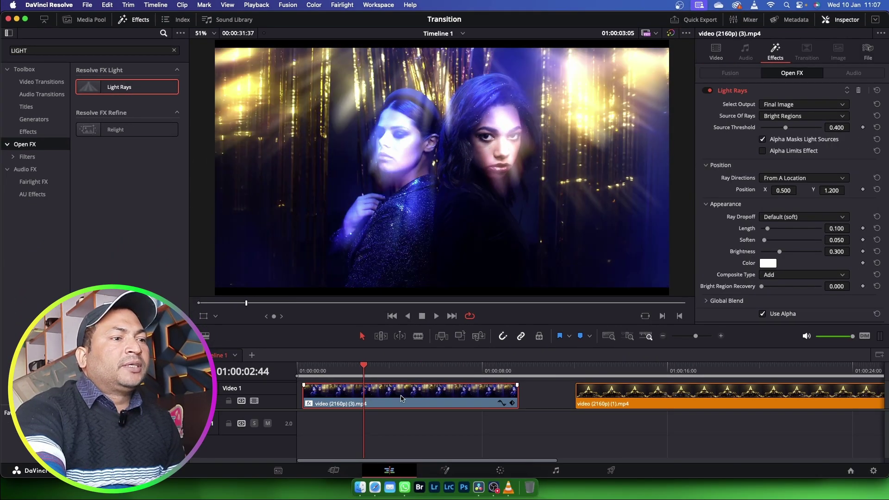
{"action": "left_click", "coordinate": [140, 19]}
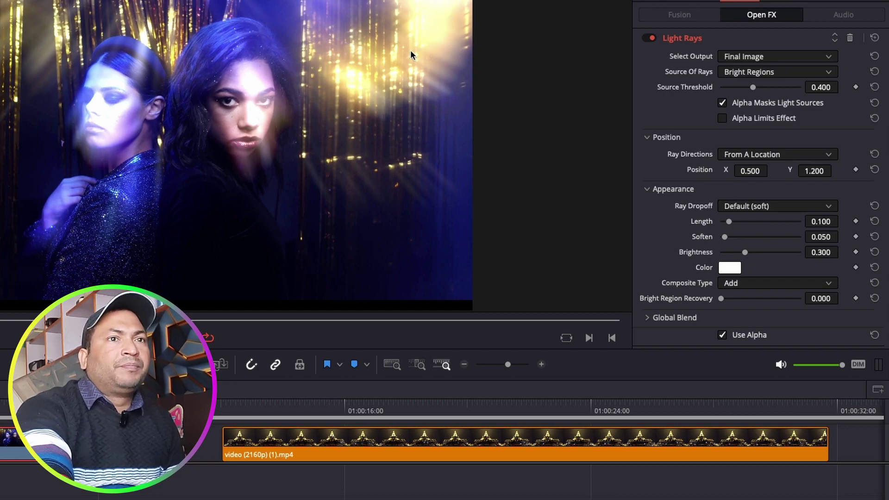
{"action": "left_click", "coordinate": [650, 38]}
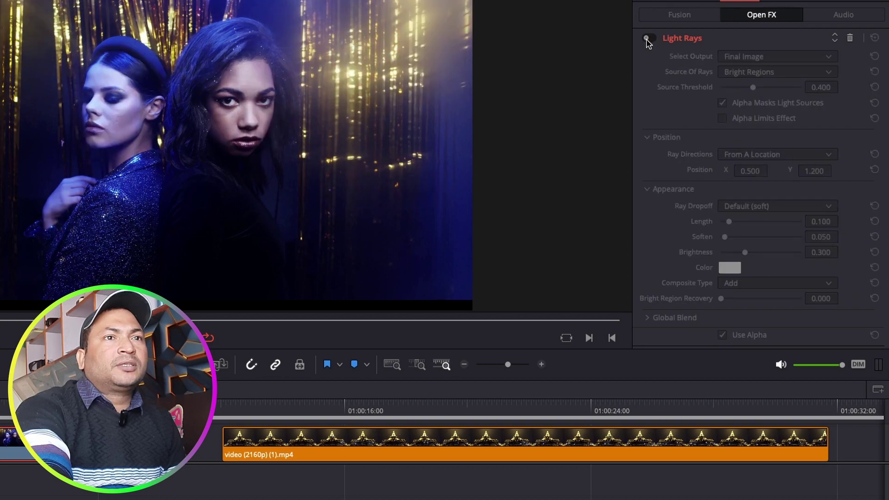
{"action": "left_click", "coordinate": [649, 39]}
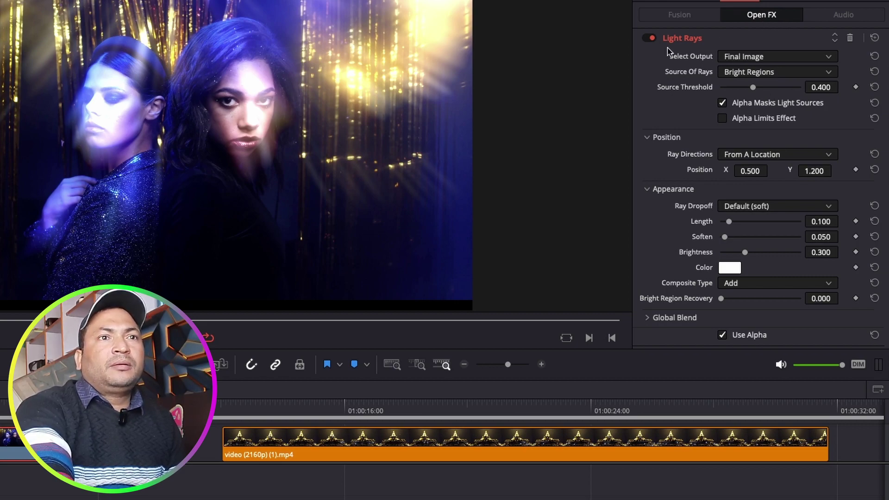
Set Light Rays Source Threshold to 0.473 and Position to X 0.506, Y 0.612
{"action": "left_click_drag", "start_coordinate": [753, 88], "coordinate": [767, 88]}
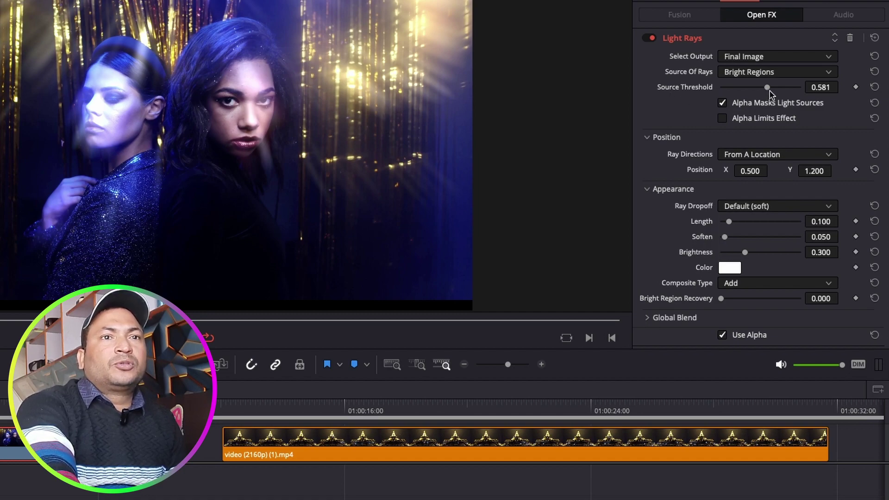
{"action": "mouse_move", "coordinate": [768, 88]}
{"action": "left_mouse_down"}
{"action": "mouse_move", "coordinate": [781, 88]}
{"action": "mouse_move", "coordinate": [737, 87]}
{"action": "mouse_move", "coordinate": [762, 87]}
{"action": "left_mouse_up"}
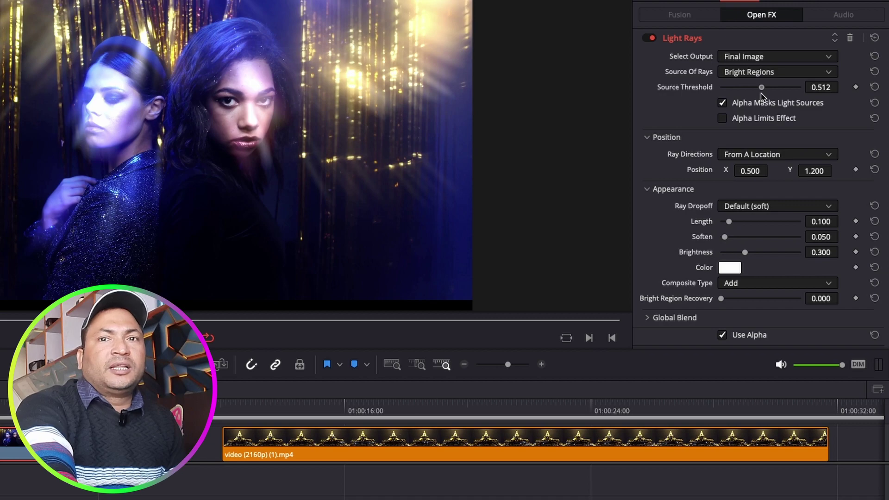
{"action": "left_click_drag", "start_coordinate": [762, 88], "coordinate": [759, 87]}
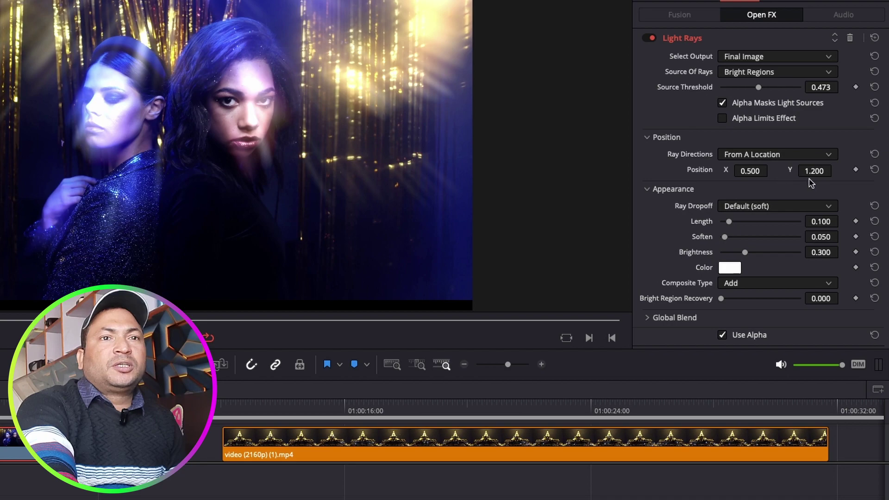
{"action": "left_click_drag", "start_coordinate": [750, 175], "coordinate": [835, 170]}
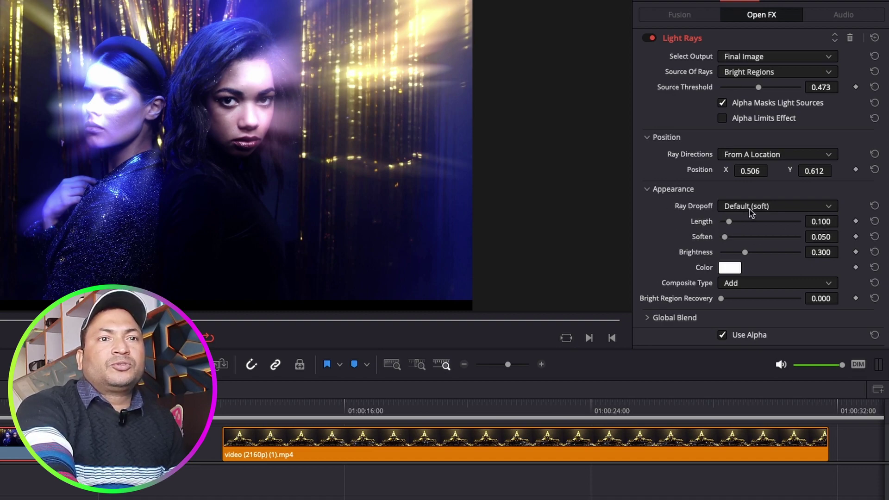
Adjust the Light Rays Appearance values: Length 0.318, Soften 0.008, Brightness 0.264
{"action": "mouse_move", "coordinate": [729, 222]}
{"action": "left_mouse_down"}
{"action": "mouse_move", "coordinate": [695, 229]}
{"action": "mouse_move", "coordinate": [746, 232]}
{"action": "left_mouse_up"}
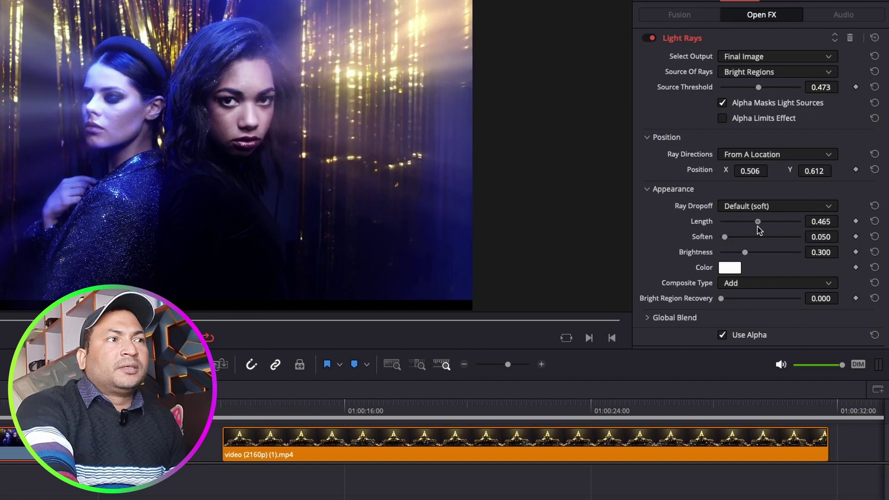
{"action": "mouse_move", "coordinate": [747, 232]}
{"action": "left_mouse_down"}
{"action": "mouse_move", "coordinate": [754, 227]}
{"action": "mouse_move", "coordinate": [747, 228]}
{"action": "left_mouse_up"}
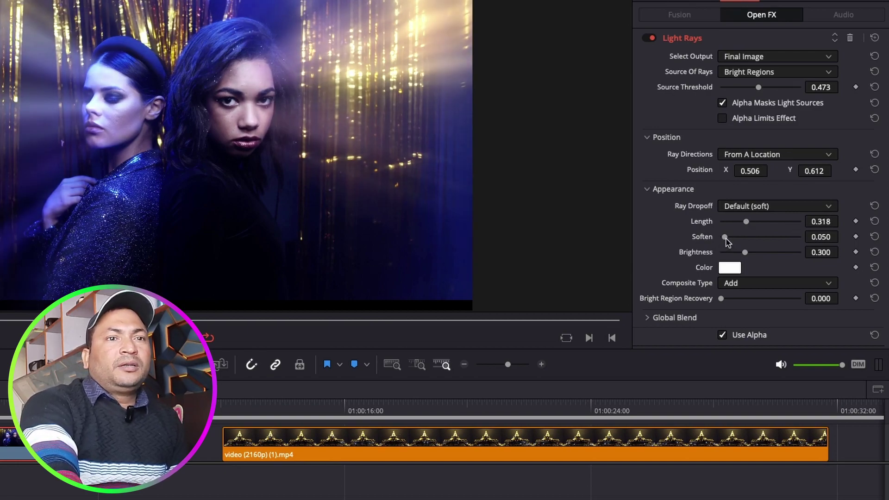
{"action": "mouse_move", "coordinate": [726, 237]}
{"action": "left_mouse_down"}
{"action": "mouse_move", "coordinate": [690, 243]}
{"action": "mouse_move", "coordinate": [763, 255]}
{"action": "mouse_move", "coordinate": [741, 255]}
{"action": "left_mouse_up"}
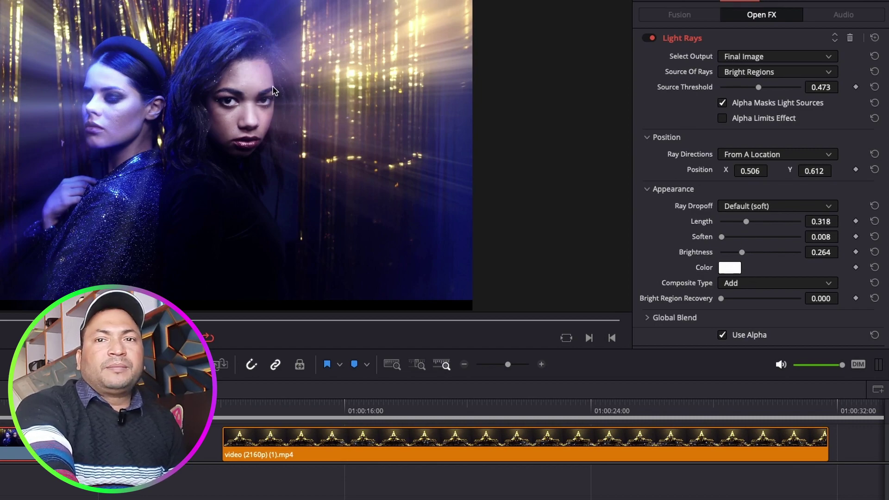
Try blue, green and yellow for the Light Rays color, then settle on magenta
{"action": "left_click", "coordinate": [731, 268]}
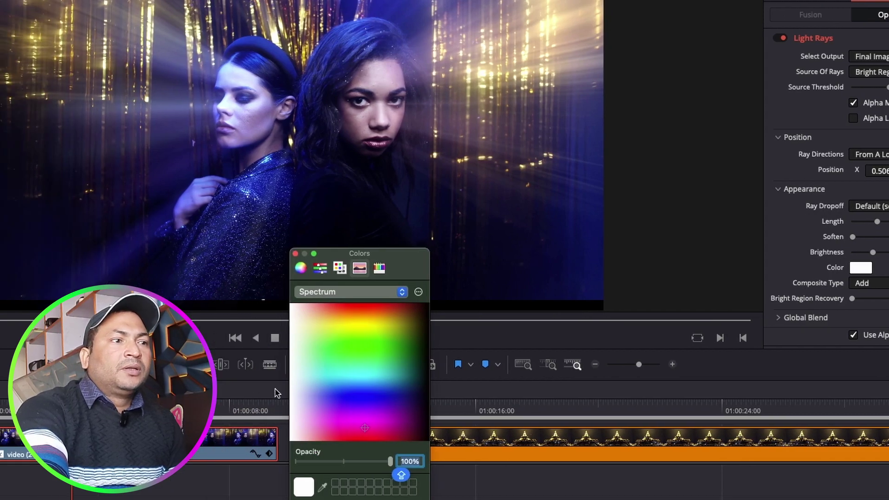
{"action": "left_click", "coordinate": [359, 419]}
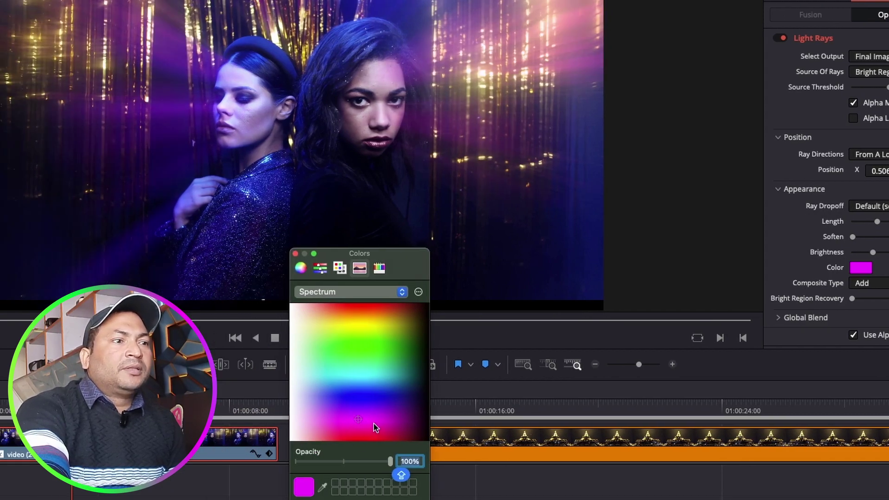
{"action": "left_click", "coordinate": [368, 397]}
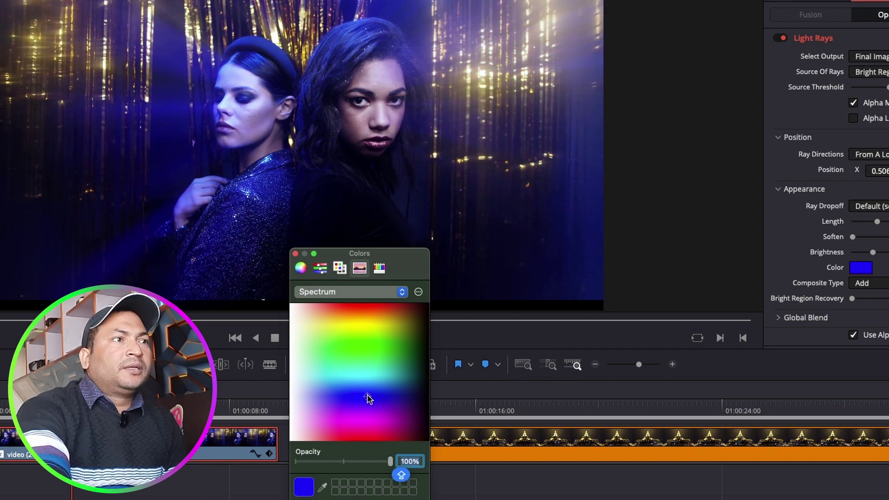
{"action": "left_click", "coordinate": [362, 352]}
{"action": "left_click", "coordinate": [362, 326]}
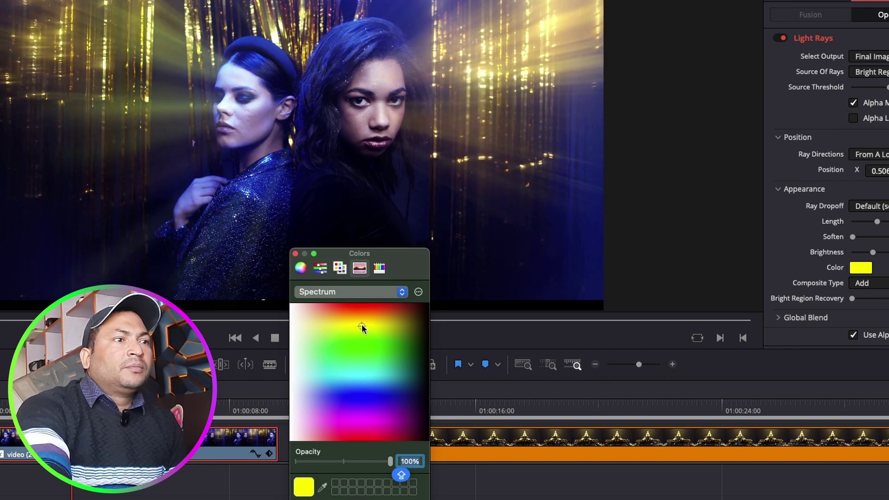
{"action": "left_click", "coordinate": [356, 423]}
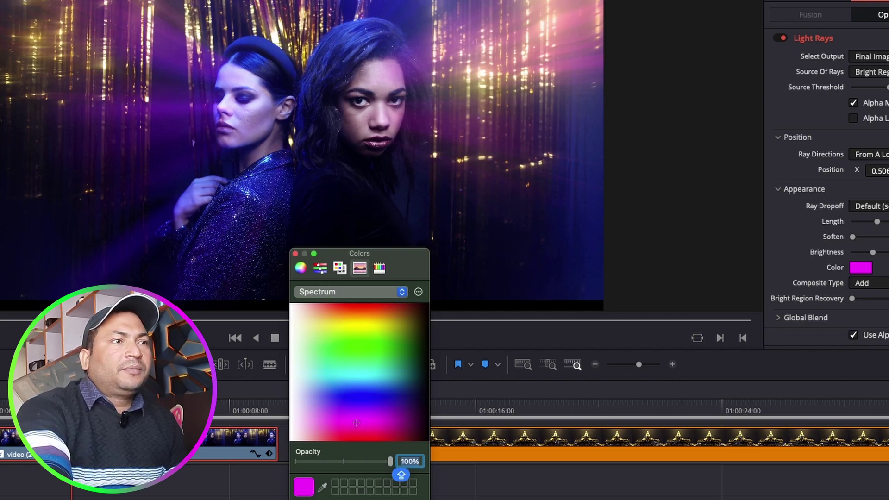
{"action": "left_click", "coordinate": [295, 254]}
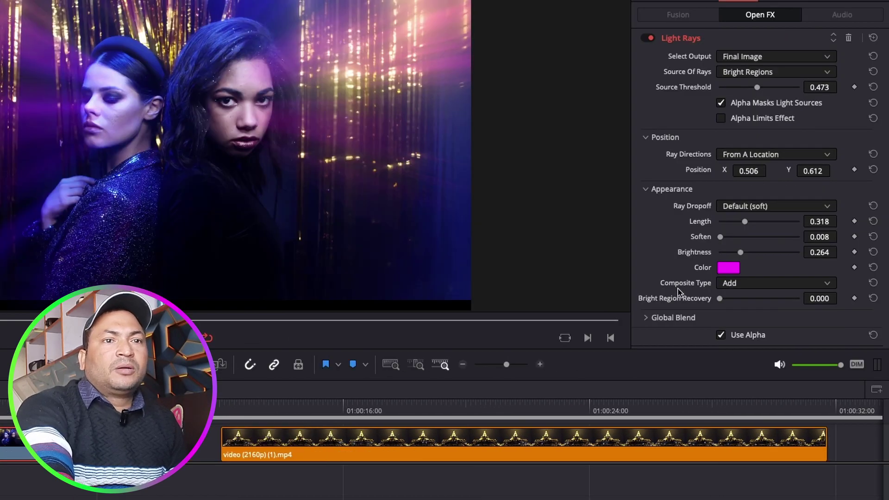
Review the Composite Type blend modes and keep the rays set to Add
{"action": "left_click", "coordinate": [753, 284]}
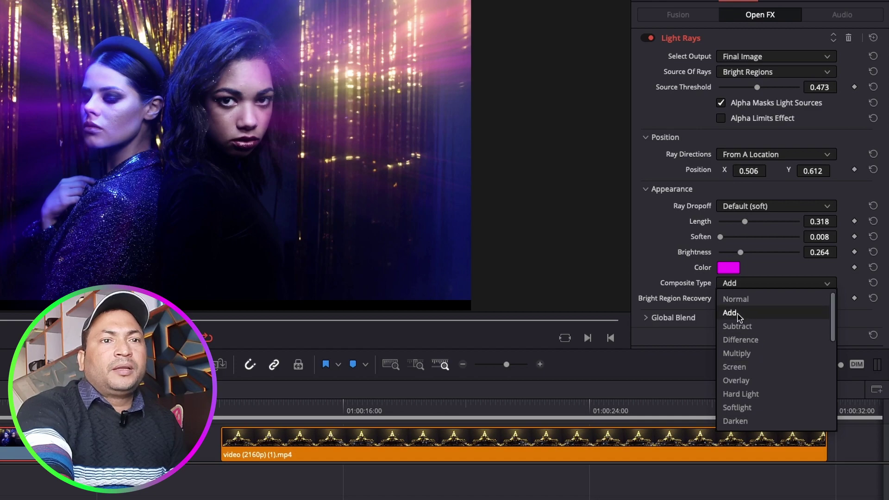
{"action": "left_click", "coordinate": [753, 316]}
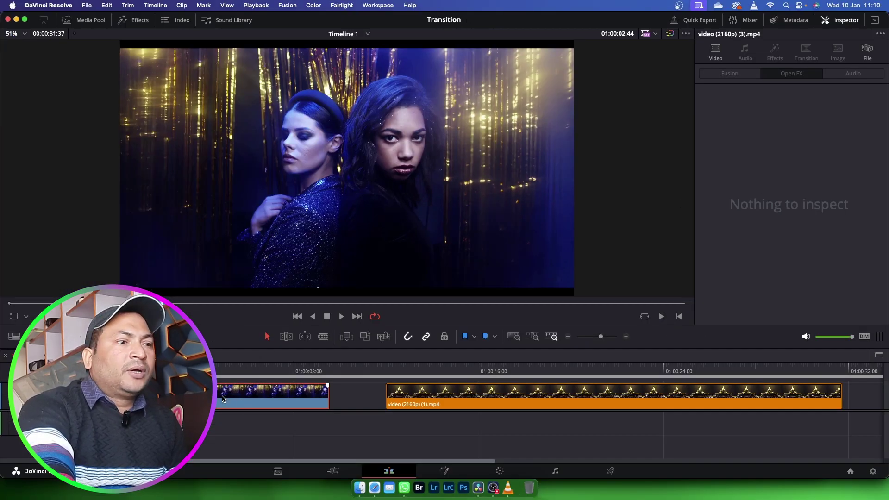
On the Color page, add serial node 02 after node 01 with Alt+S and clear the Effects search
{"action": "left_click", "coordinate": [500, 471]}
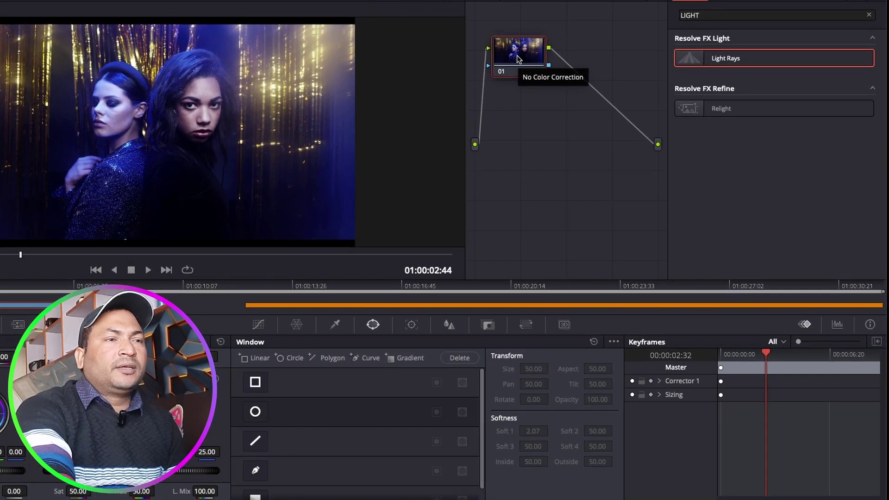
{"action": "key", "text": "alt+s"}
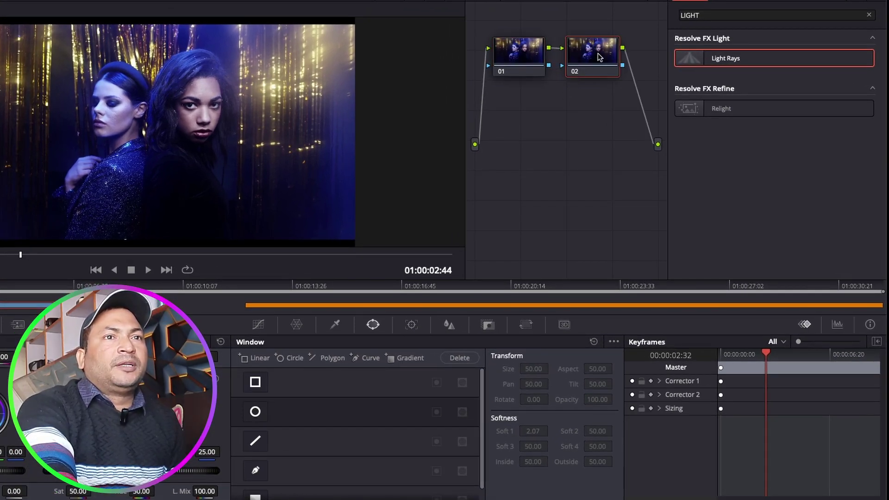
{"action": "left_click", "coordinate": [868, 16]}
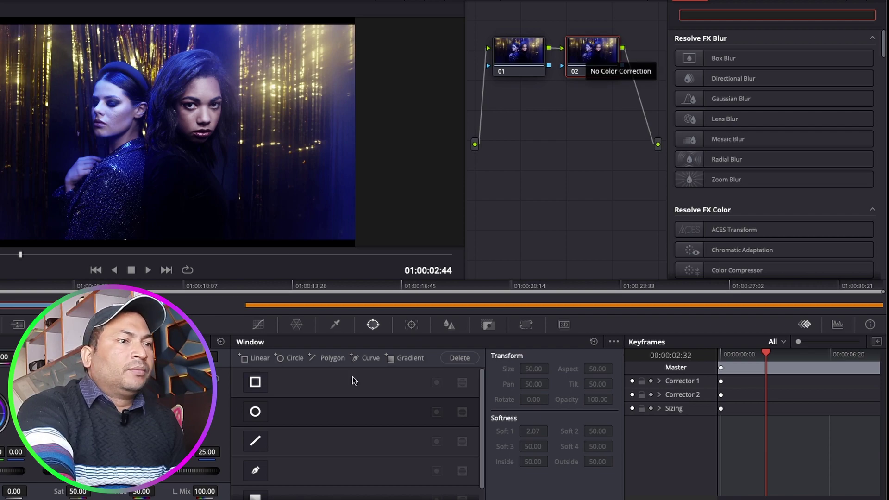
Give node 02 an inverted oval Circle window around both women (Size 54.24, Aspect 43.35)
{"action": "left_click", "coordinate": [372, 324]}
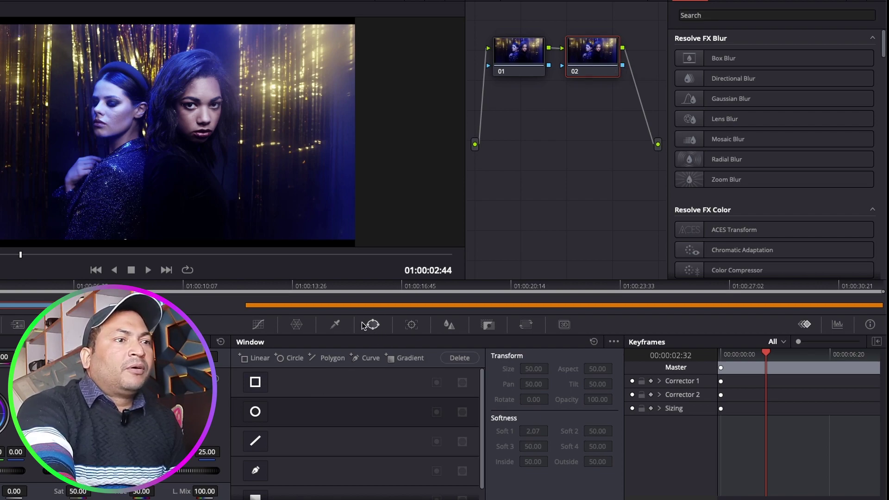
{"action": "left_click", "coordinate": [255, 411]}
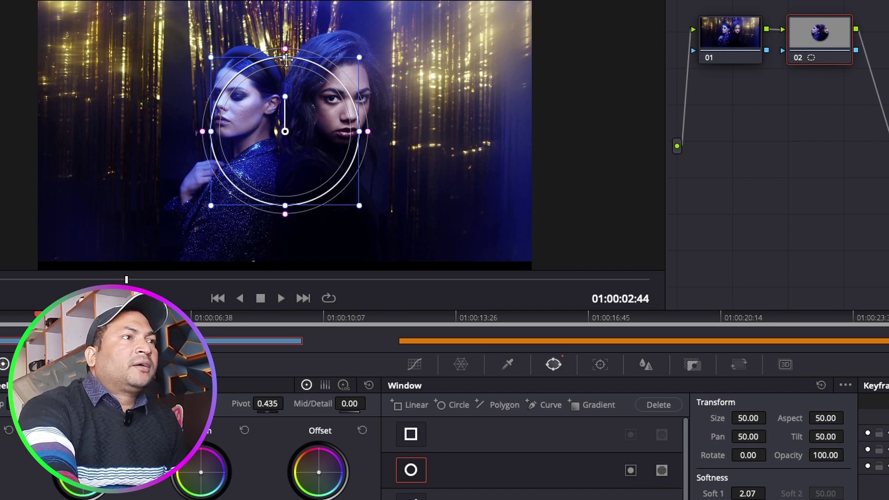
{"action": "left_click_drag", "start_coordinate": [286, 56], "coordinate": [285, 17]}
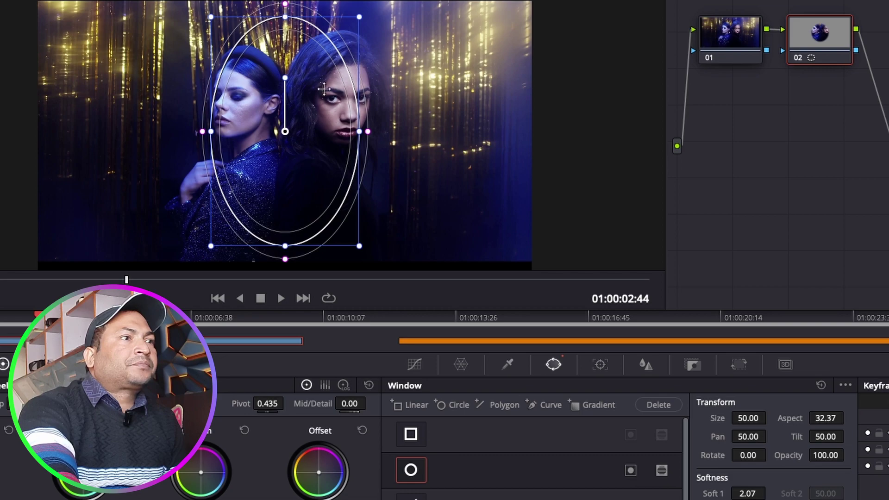
{"action": "left_click_drag", "start_coordinate": [356, 131], "coordinate": [383, 131]}
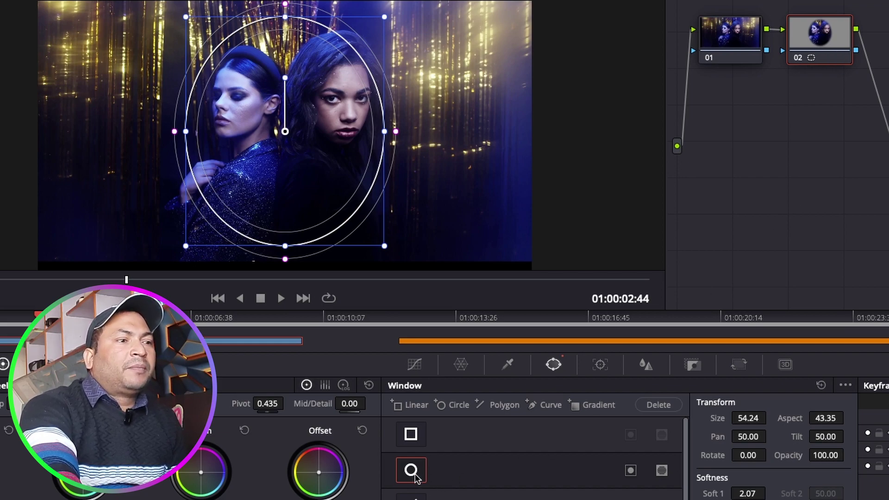
{"action": "left_click", "coordinate": [631, 470]}
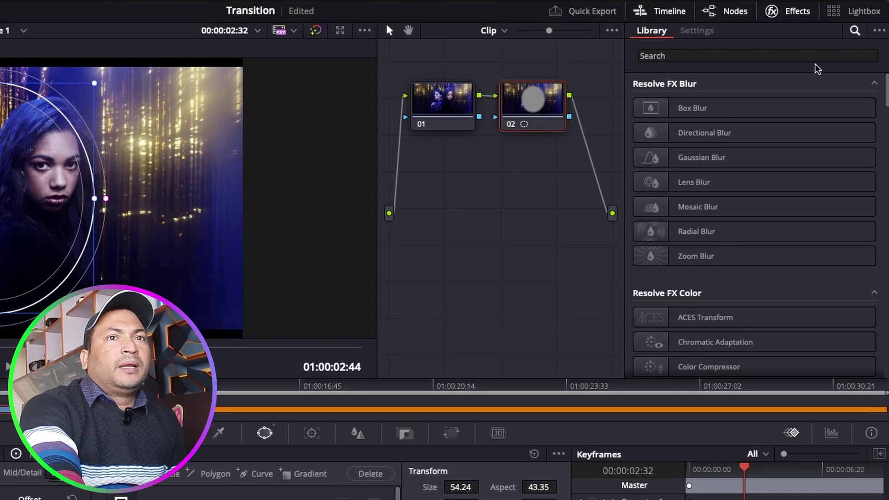
Search 'LiGHT', drop Light Rays onto node 02, and raise Source Threshold to 0.596
{"action": "left_click", "coordinate": [667, 55]}
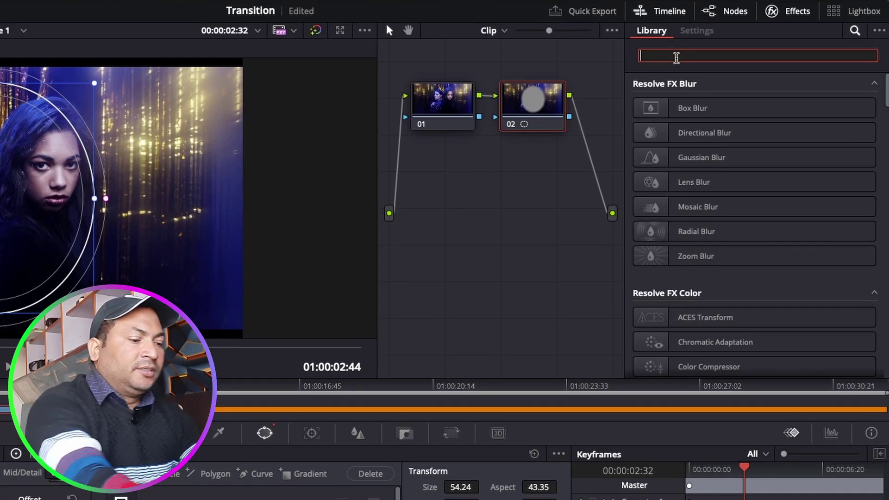
{"action": "type", "text": "LiGHT"}
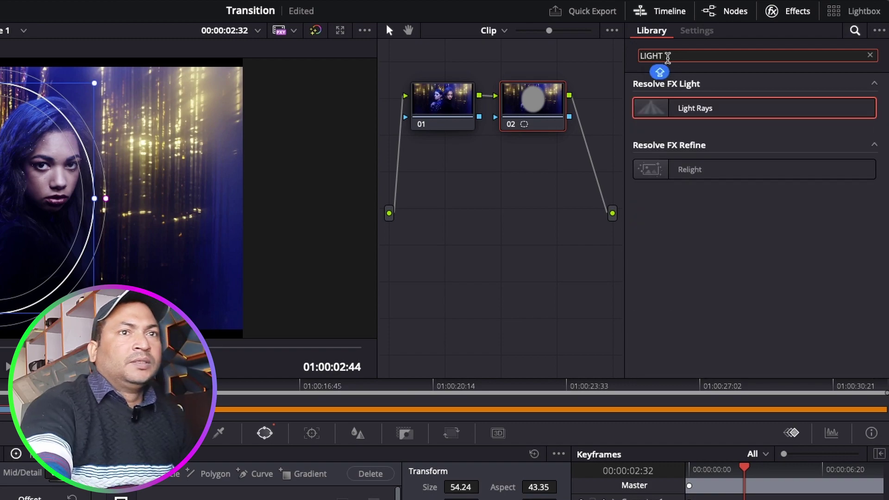
{"action": "left_click_drag", "start_coordinate": [693, 115], "coordinate": [508, 132]}
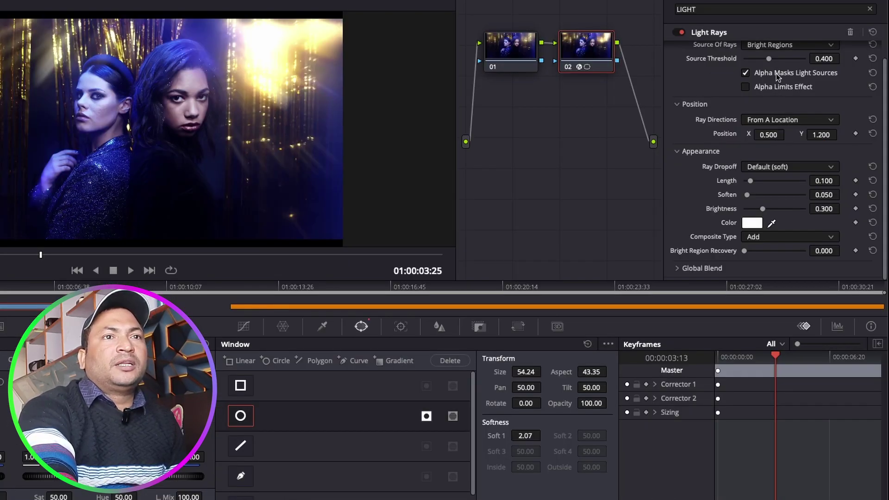
{"action": "left_click_drag", "start_coordinate": [769, 59], "coordinate": [781, 59]}
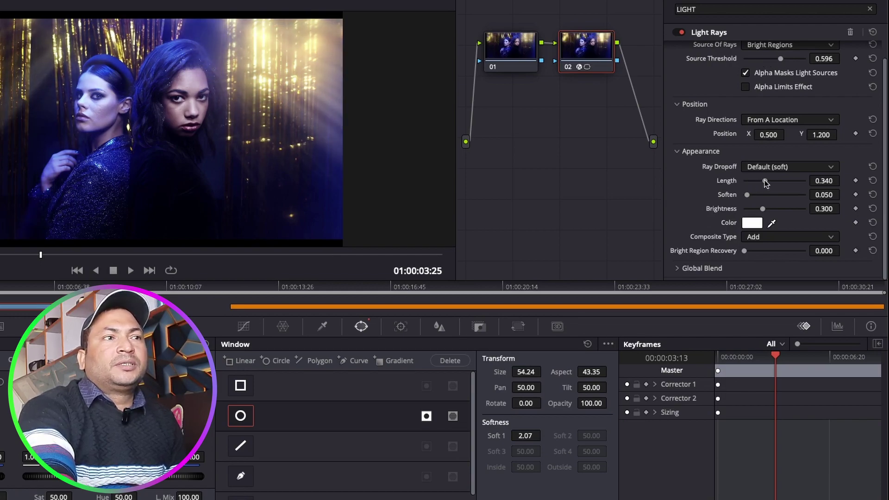
Lengthen node 02's rays to 0.303 and, after trying several colours, set them to green
{"action": "left_click_drag", "start_coordinate": [750, 181], "coordinate": [763, 181]}
{"action": "left_click", "coordinate": [752, 224]}
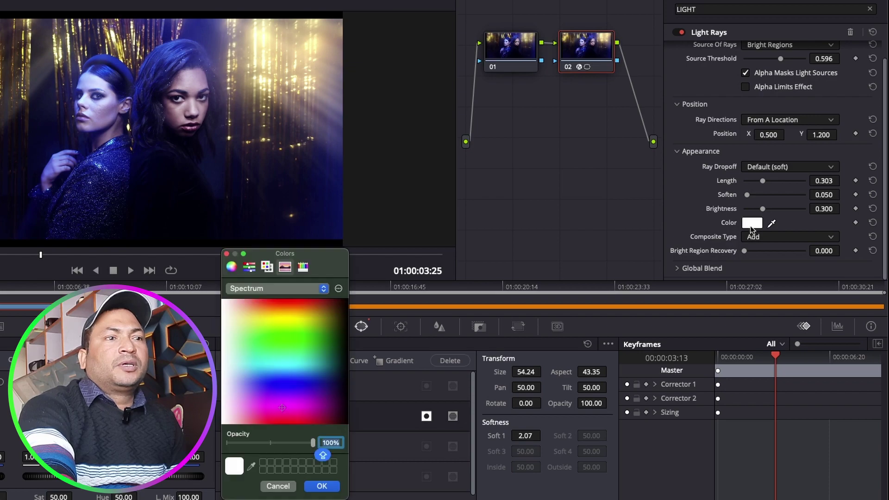
{"action": "left_click", "coordinate": [278, 327]}
{"action": "left_click", "coordinate": [290, 384]}
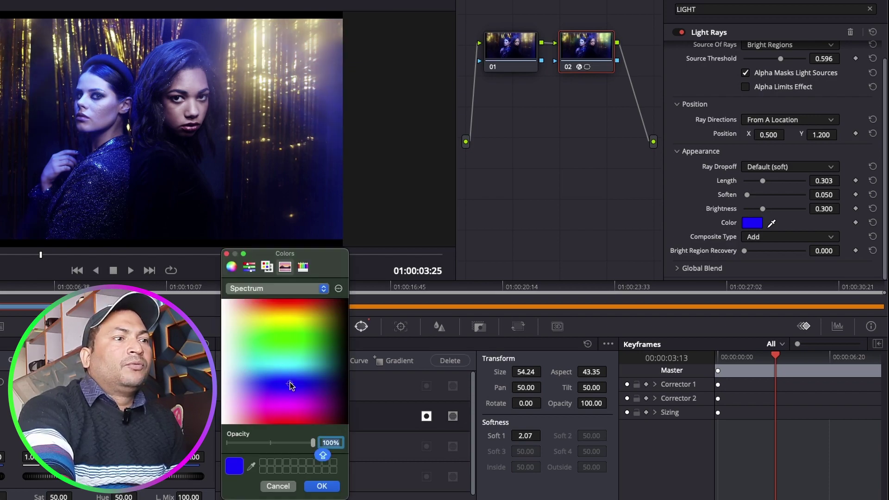
{"action": "left_click", "coordinate": [288, 403]}
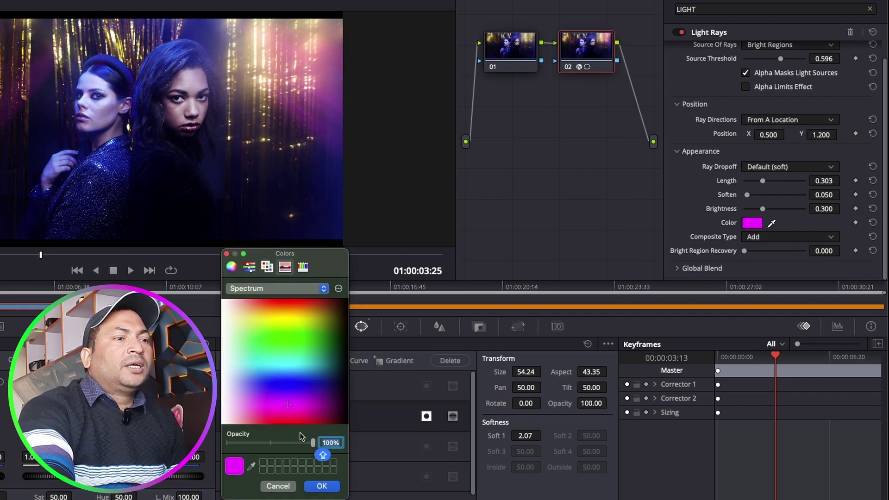
{"action": "left_click", "coordinate": [317, 387]}
{"action": "left_click", "coordinate": [297, 346]}
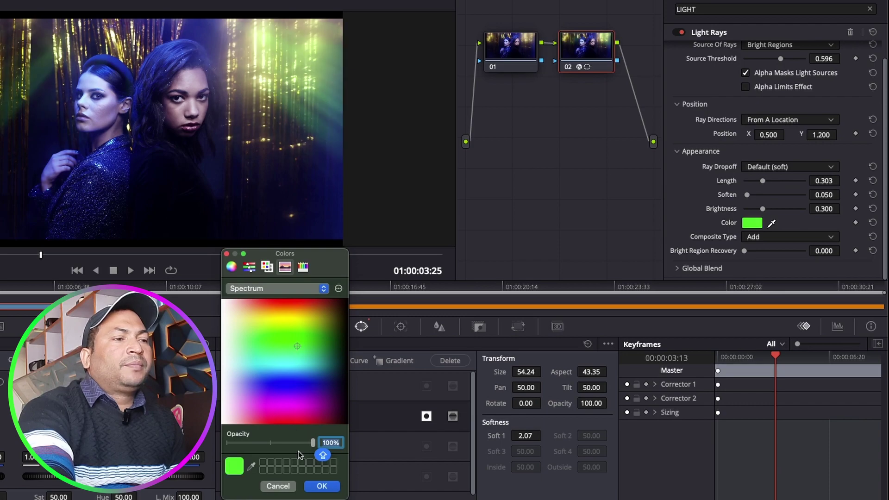
{"action": "left_click", "coordinate": [322, 486]}
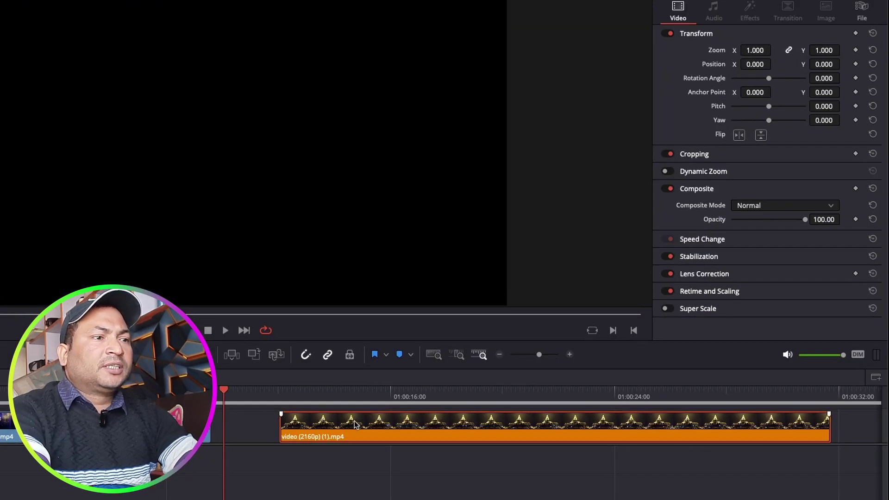
Scrub the playhead onto the Eiffel Tower clip, video (2160p) (1).mp4, ready for grading
{"action": "left_click_drag", "start_coordinate": [362, 393], "coordinate": [319, 395]}
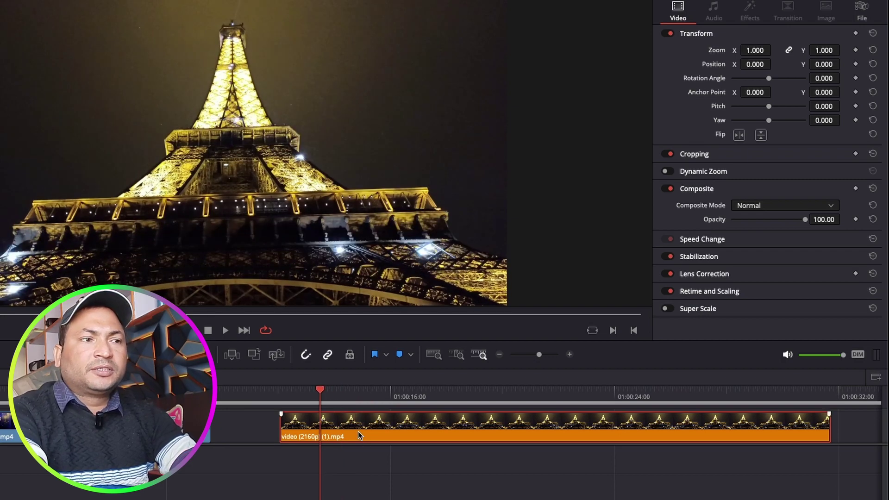
{"action": "left_click_drag", "start_coordinate": [319, 392], "coordinate": [351, 393]}
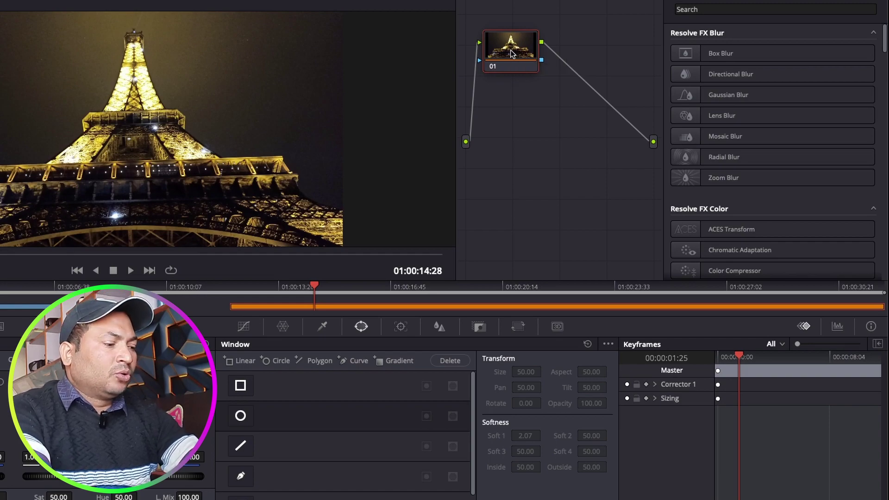
Add serial node 02 to the Eiffel Tower clip and apply the Light Rays effect to it
{"action": "key", "text": "alt+s"}
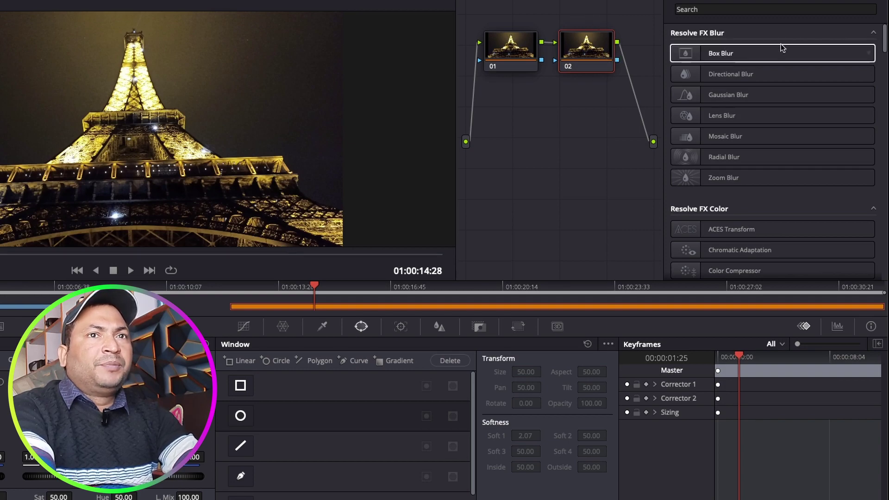
{"action": "left_click", "coordinate": [767, 9]}
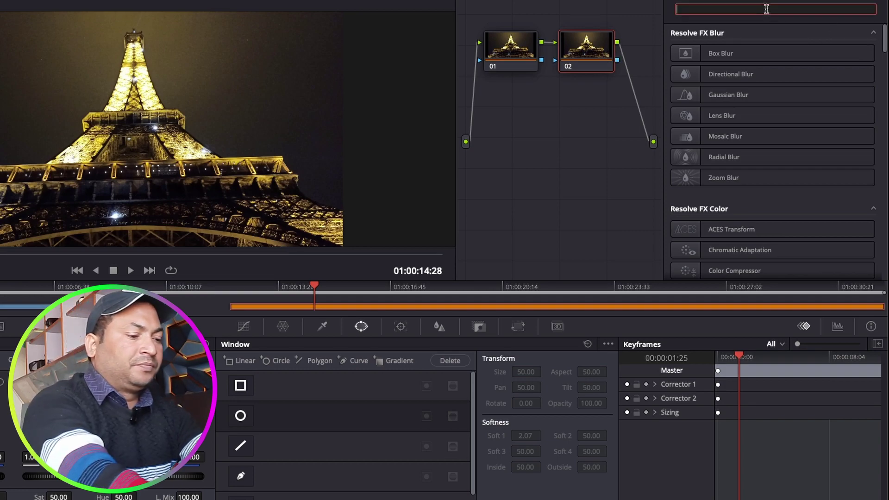
{"action": "type", "text": "LIGHT"}
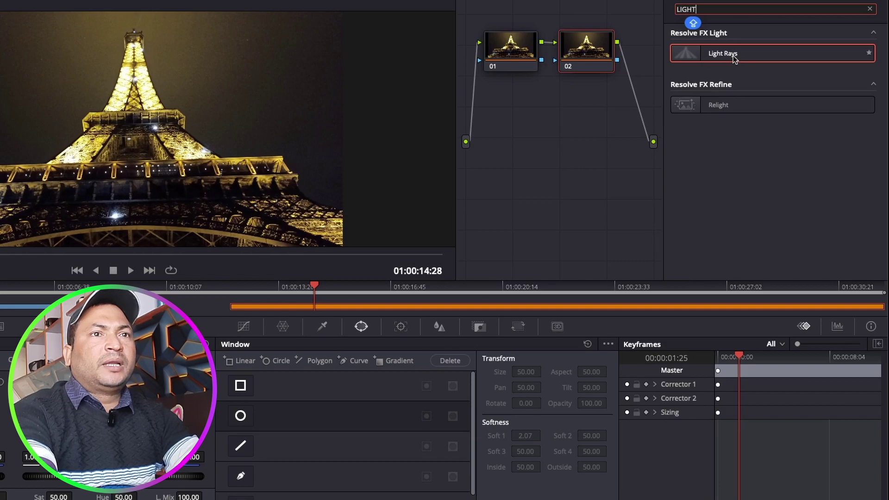
{"action": "left_click_drag", "start_coordinate": [733, 57], "coordinate": [587, 49]}
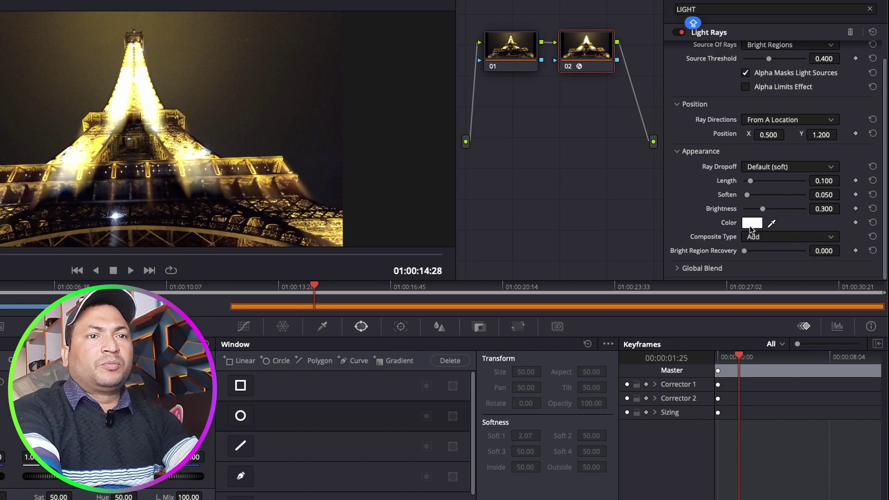
Make the rays magenta, set Length to 0.413, and lower the source to Position Y 0.502
{"action": "left_click", "coordinate": [751, 224]}
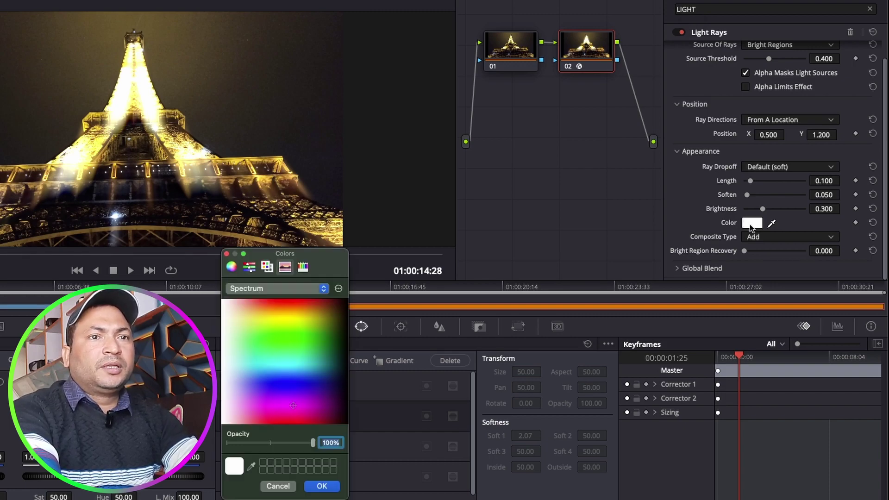
{"action": "left_click", "coordinate": [293, 405]}
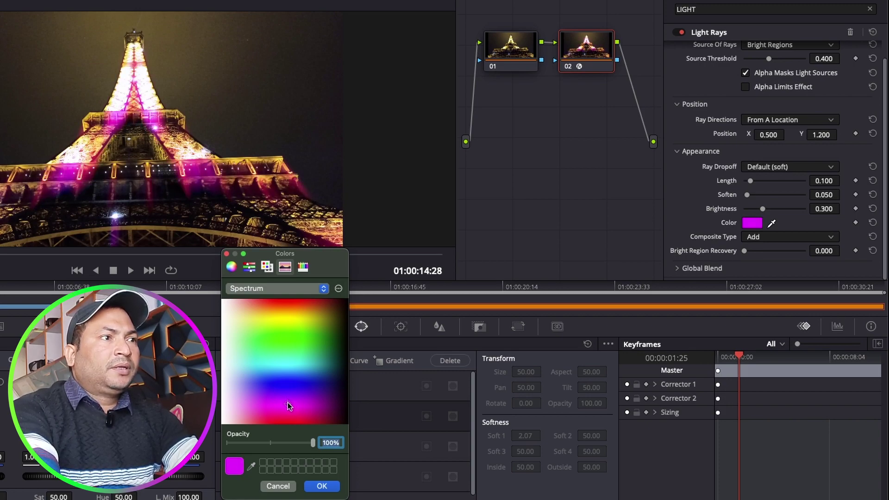
{"action": "left_click", "coordinate": [321, 485]}
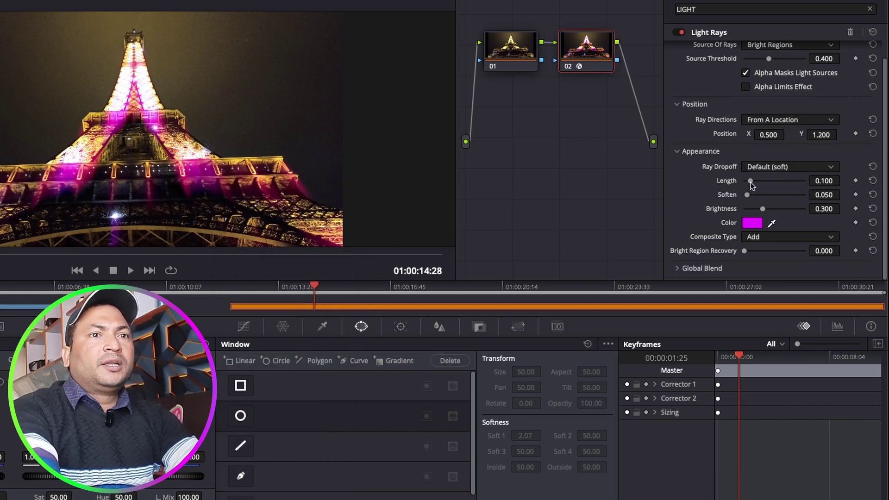
{"action": "left_click_drag", "start_coordinate": [751, 182], "coordinate": [769, 182]}
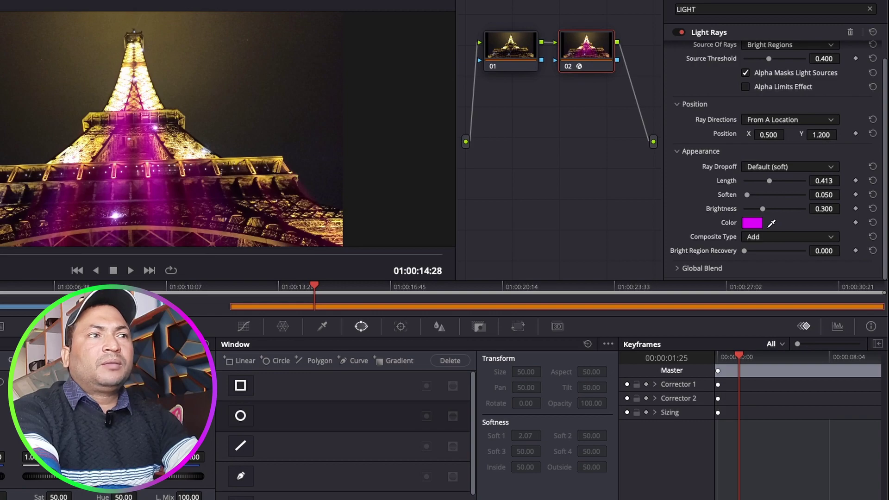
{"action": "left_click_drag", "start_coordinate": [841, 134], "coordinate": [840, 133]}
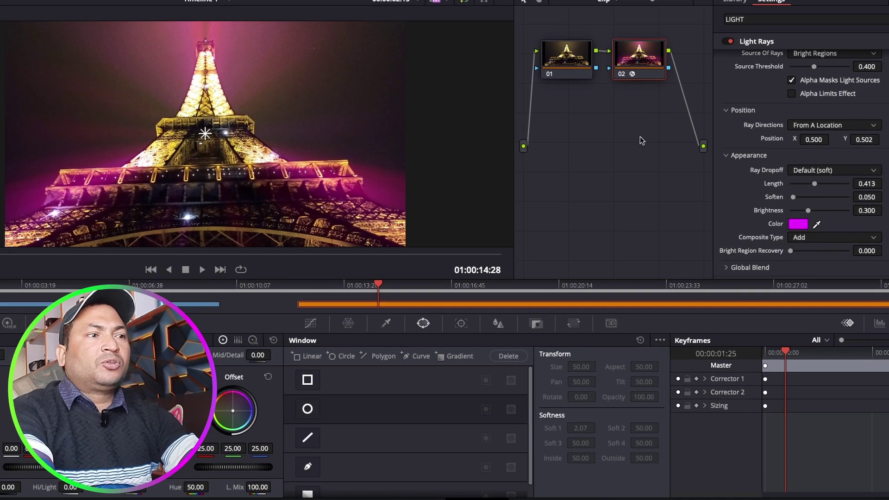
Keyframe the ray source from Y 0.502 at clip start to Y -0.285 later, then play it back
{"action": "left_click_drag", "start_coordinate": [379, 284], "coordinate": [303, 286]}
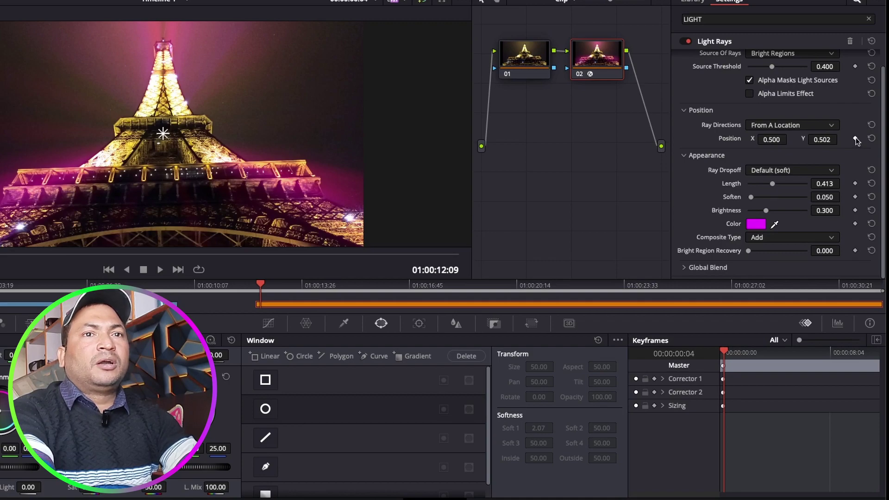
{"action": "left_click", "coordinate": [856, 138]}
{"action": "left_click_drag", "start_coordinate": [261, 285], "coordinate": [625, 309]}
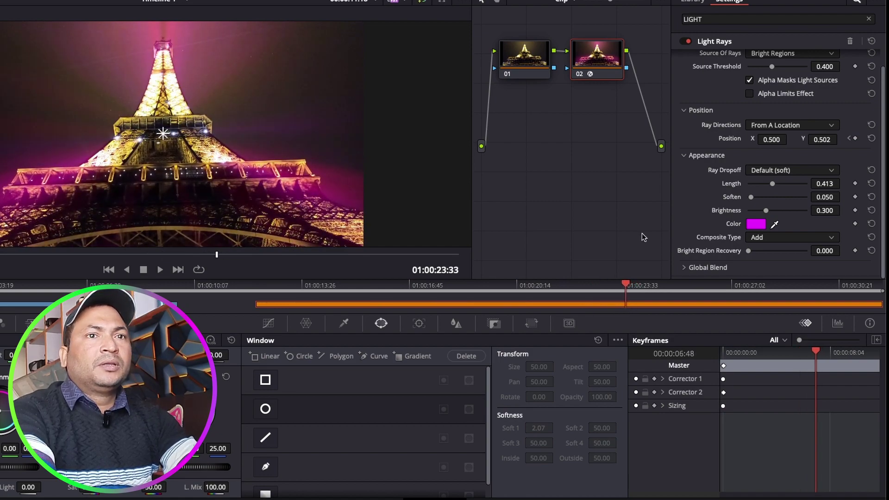
{"action": "left_click_drag", "start_coordinate": [822, 140], "coordinate": [822, 194]}
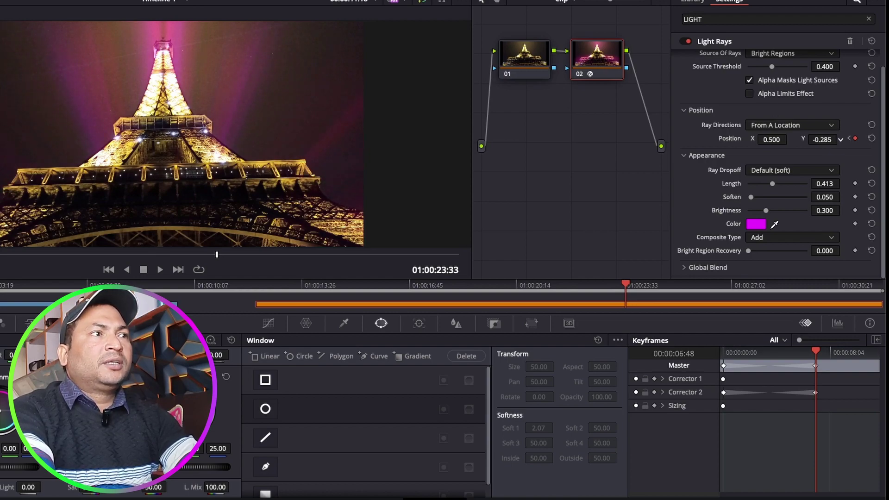
{"action": "left_click_drag", "start_coordinate": [626, 289], "coordinate": [267, 292]}
{"action": "left_click", "coordinate": [161, 269]}
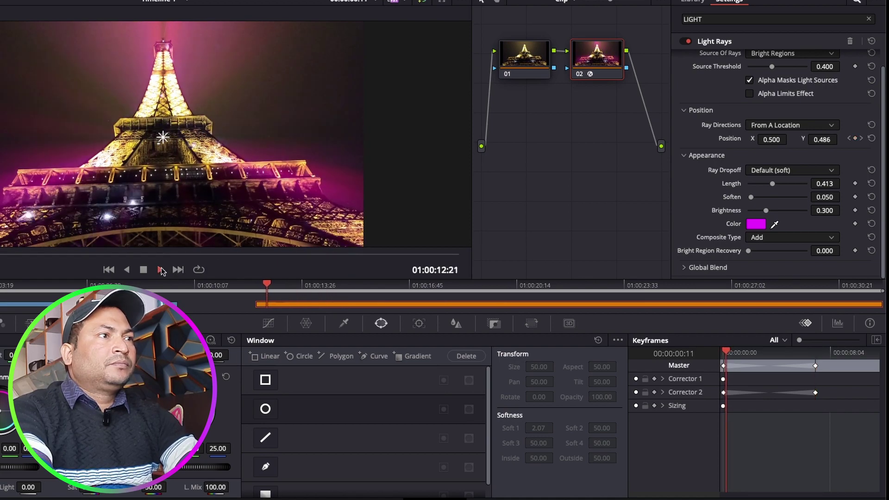